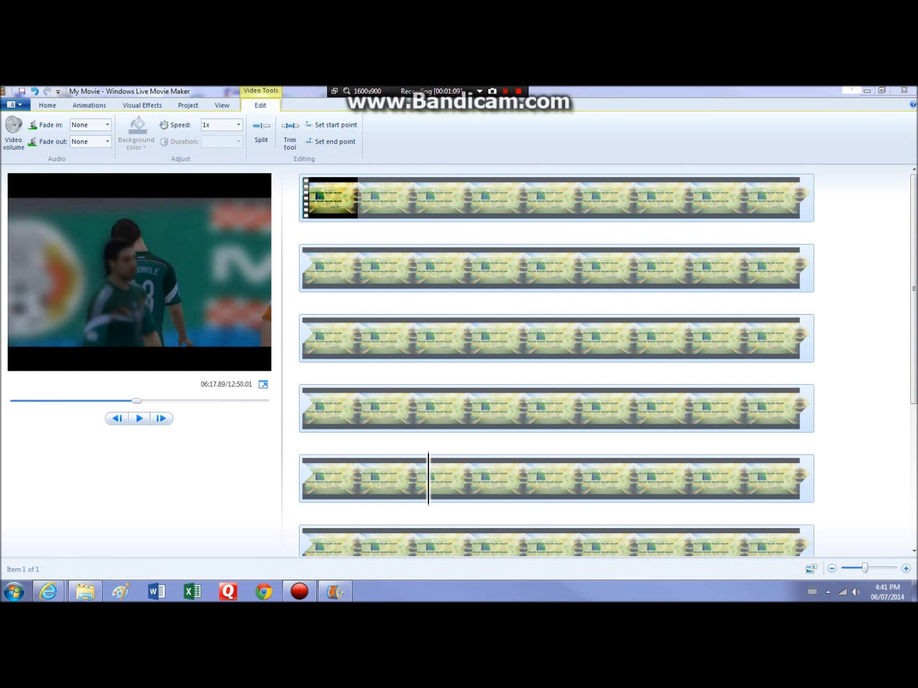
scroll(557, 363, down, 2)
scroll(557, 362, down, 1)
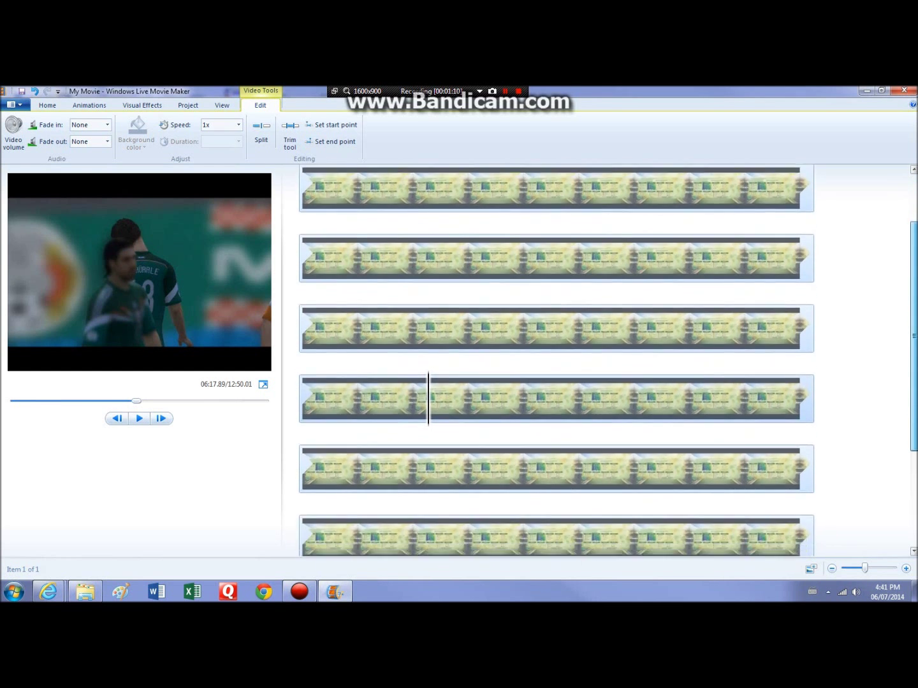
scroll(557, 362, down, 1)
scroll(556, 363, down, 2)
scroll(556, 362, down, 2)
scroll(557, 362, down, 1)
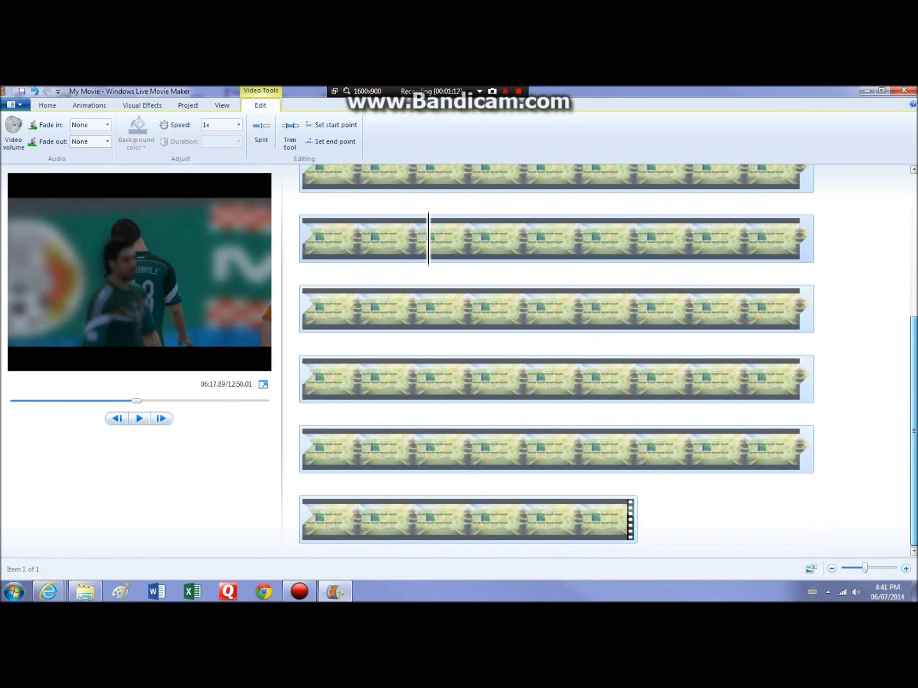
scroll(556, 362, up, 1)
scroll(557, 362, up, 2)
click(290, 133)
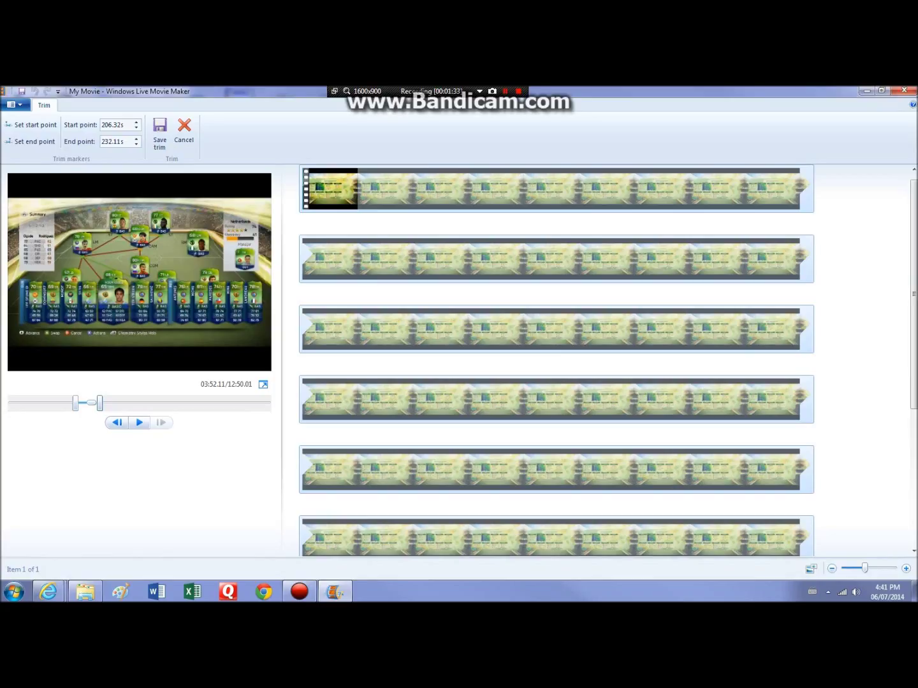
drag(99, 403, 119, 404)
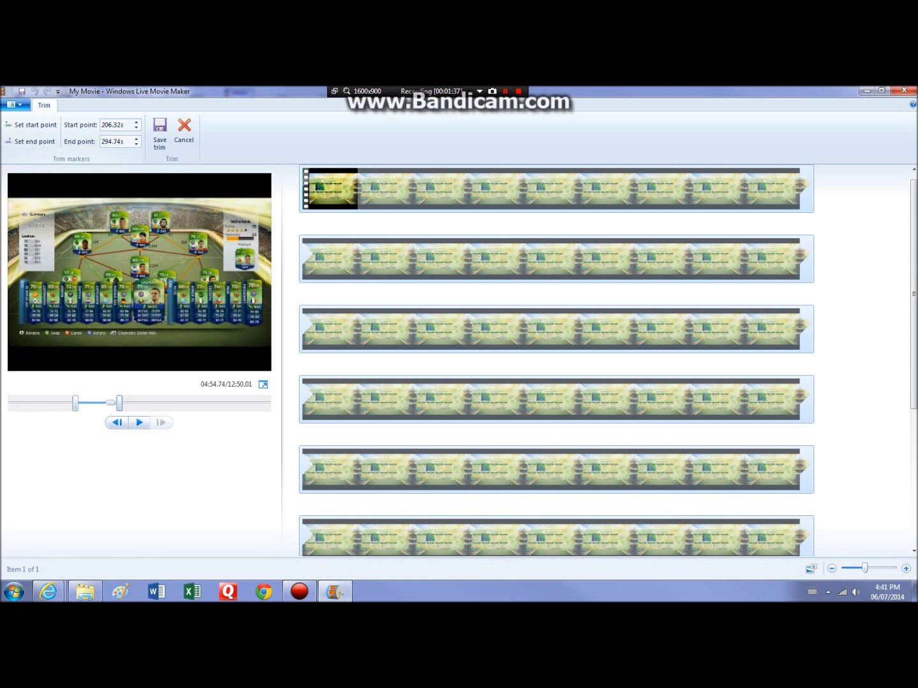
click(185, 130)
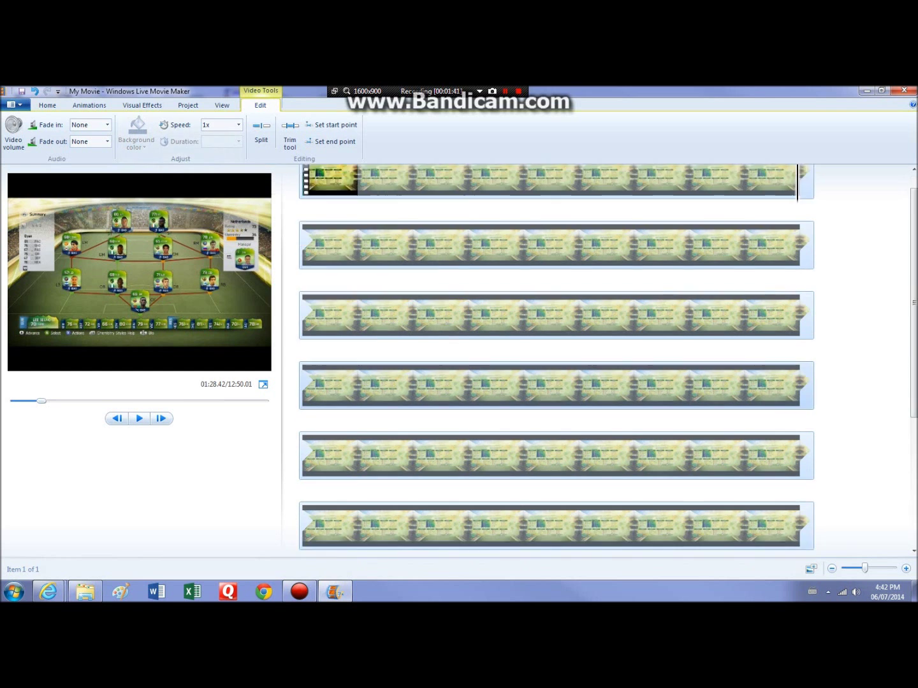
scroll(556, 359, down, 3)
- Split the gameplay clip at 03:07.57 and again at about 03:38
click(468, 365)
scroll(468, 364, down, 1)
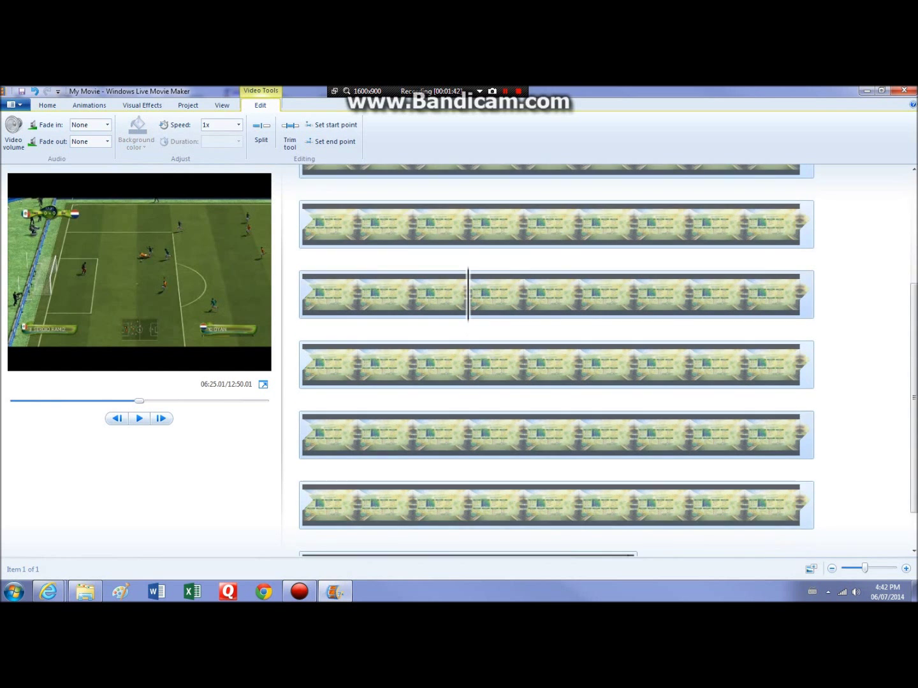
scroll(545, 402, down, 1)
scroll(545, 403, up, 1)
scroll(545, 402, up, 1)
scroll(545, 402, up, 2)
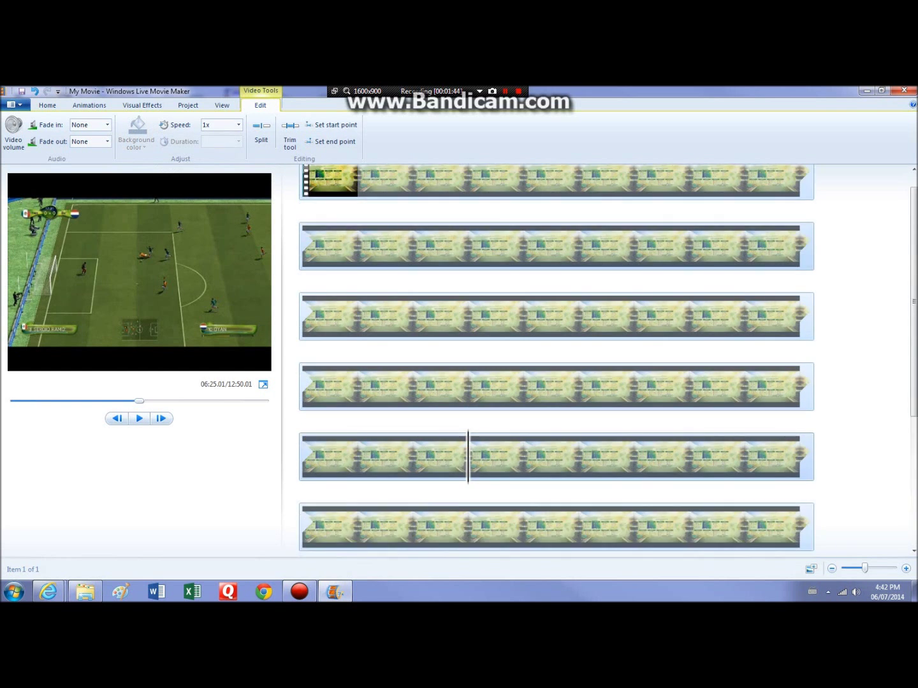
scroll(556, 360, up, 1)
click(357, 341)
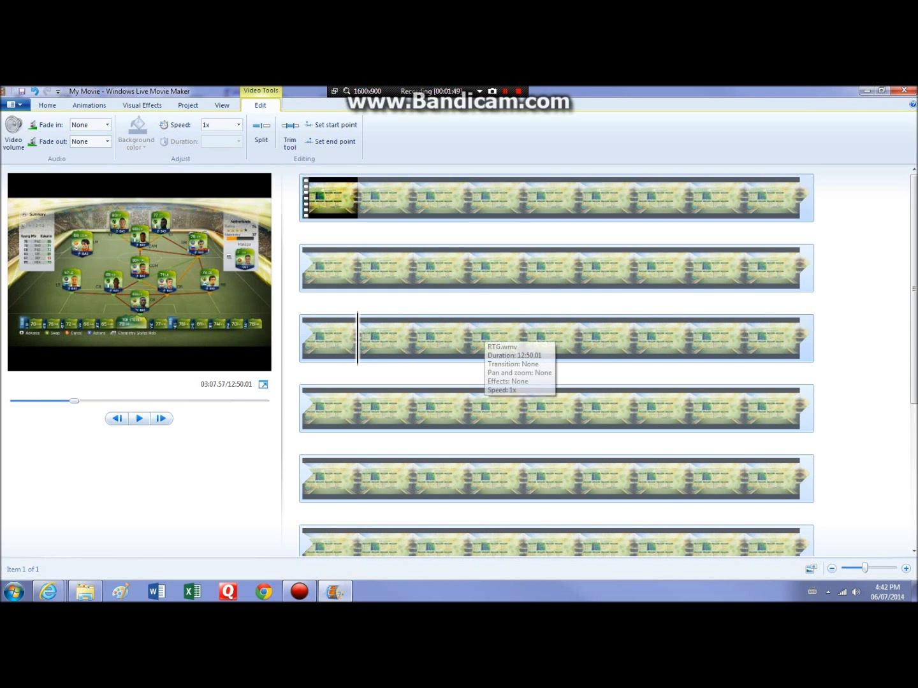
click(262, 131)
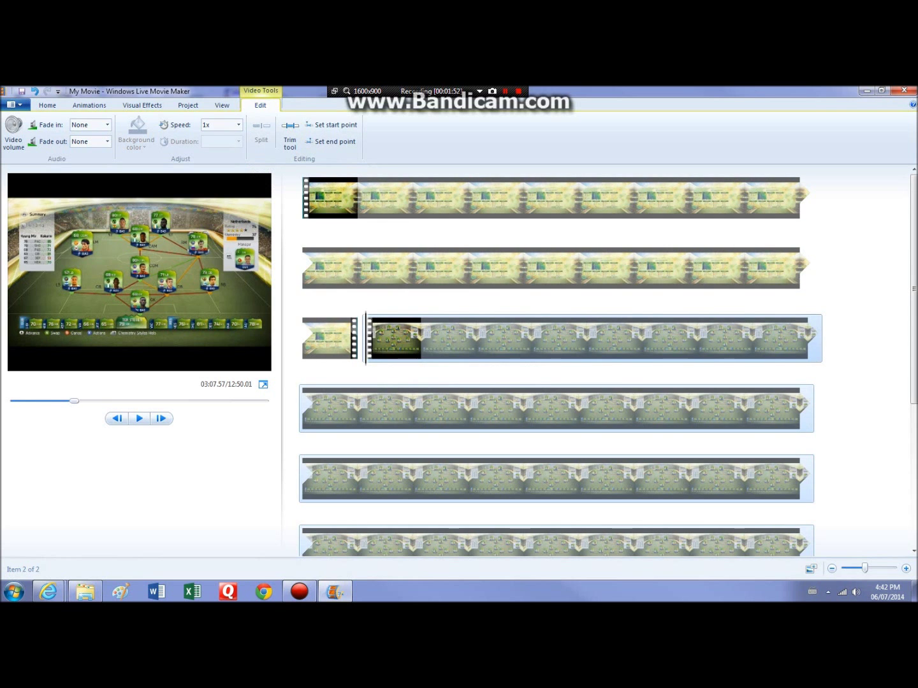
drag(481, 337, 540, 337)
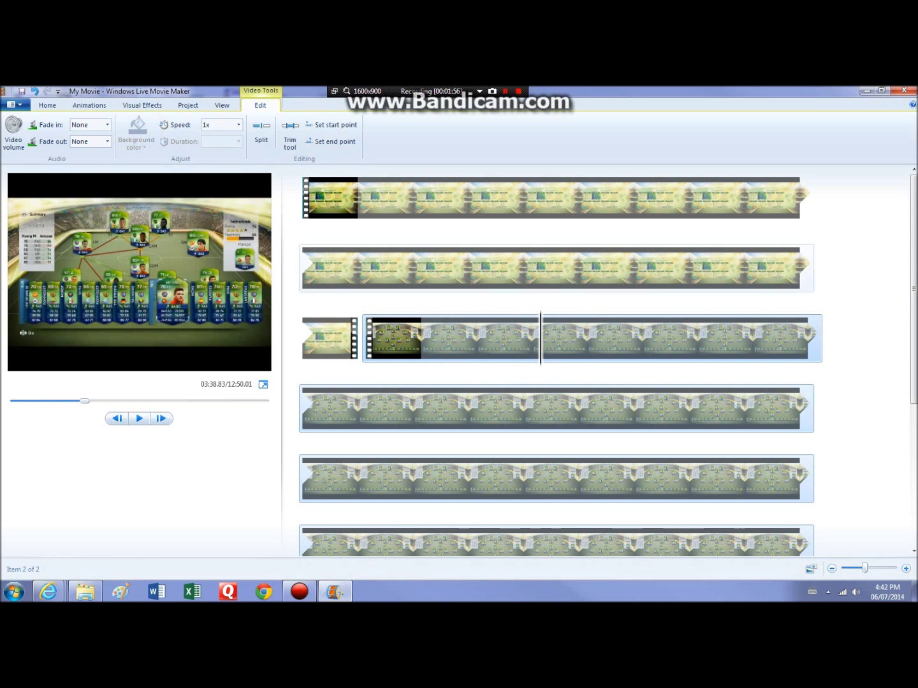
click(260, 133)
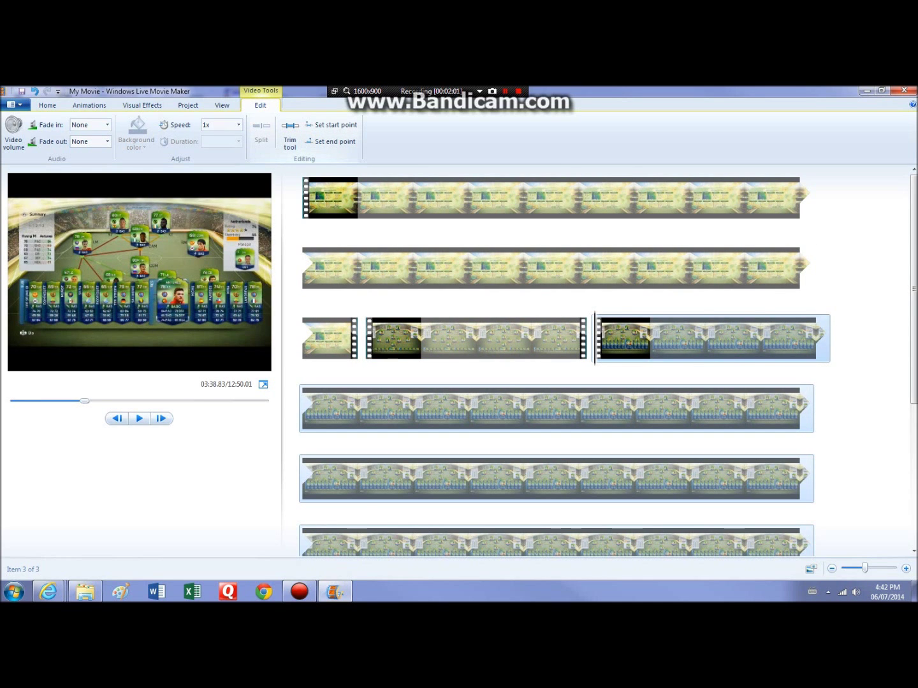
mouse_move(391, 338)
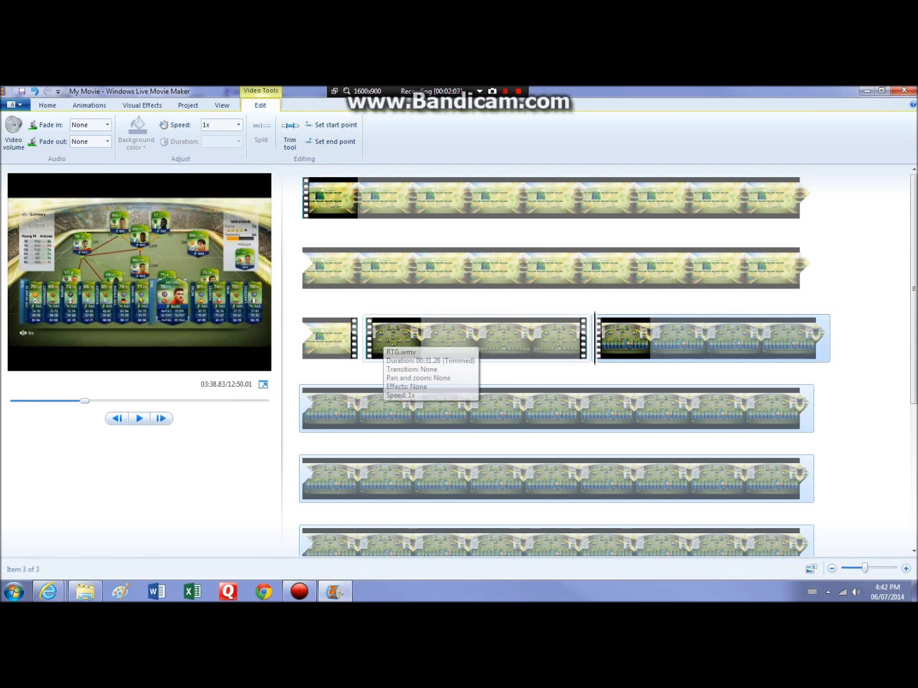
- Remove the roughly 31-second middle piece between the two splits
click(369, 337)
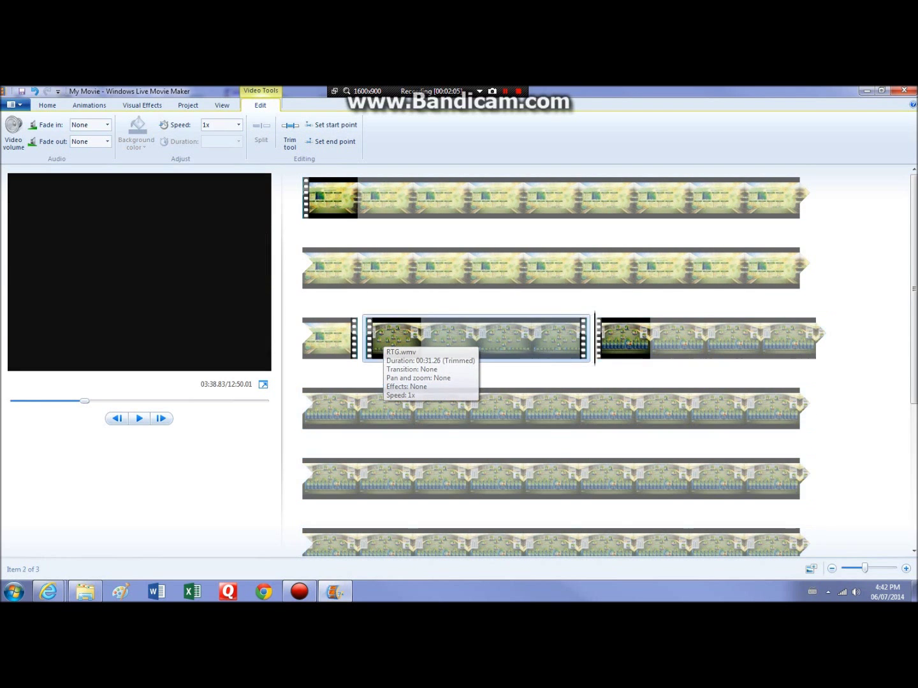
right_click(451, 338)
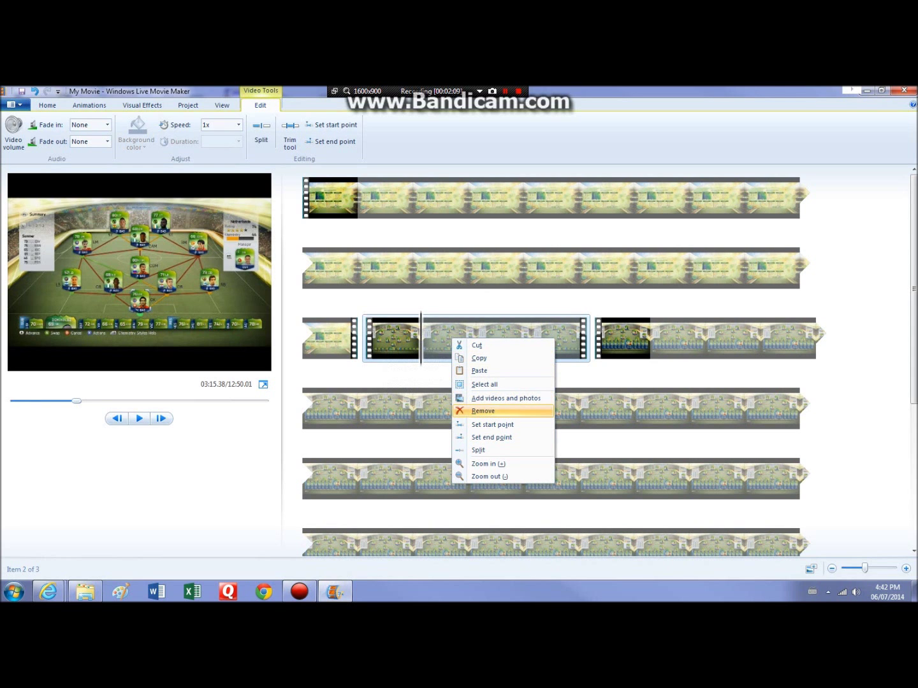
click(488, 411)
click(358, 267)
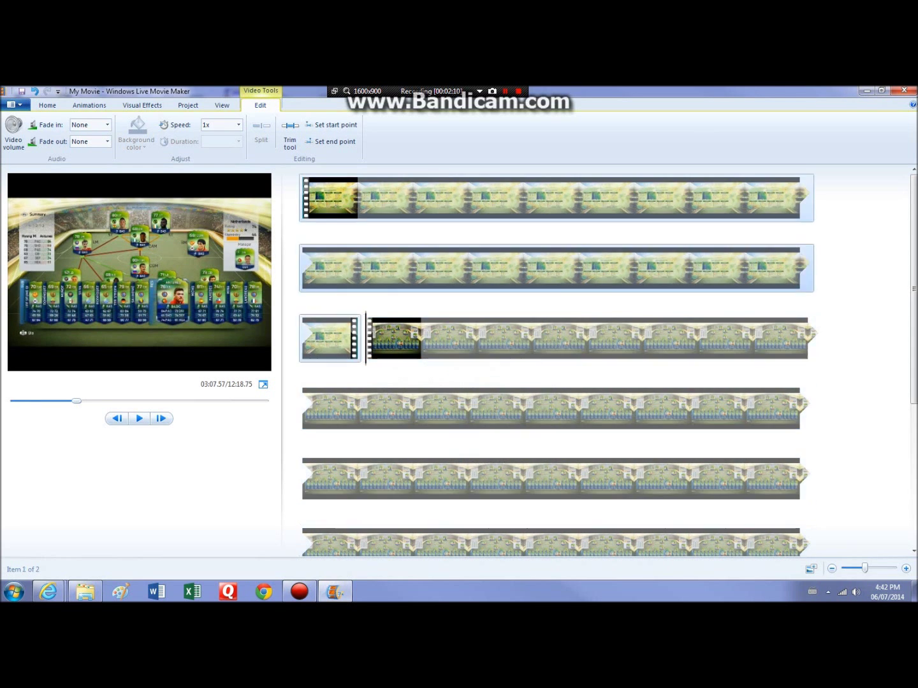
click(302, 337)
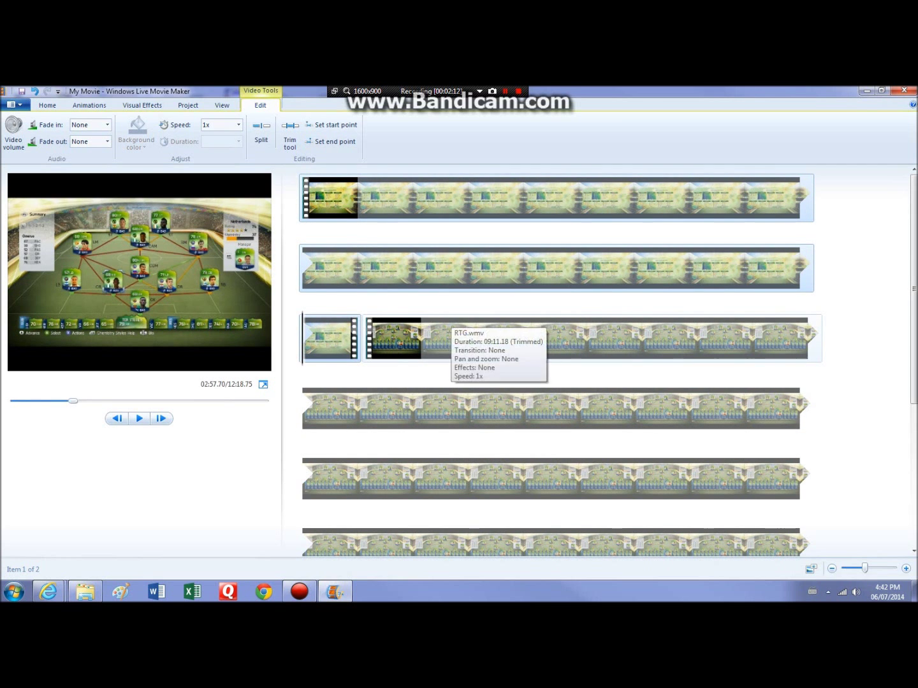
scroll(362, 344, down, 1)
scroll(362, 344, down, 2)
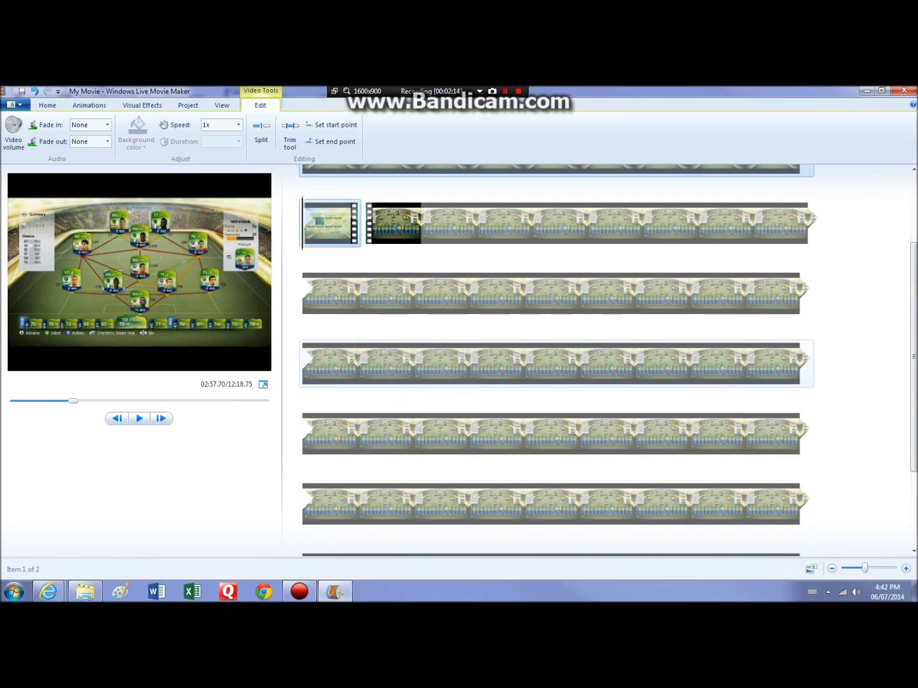
- Split the long clip at 07:53 and at 08:32.58
click(469, 430)
scroll(469, 430, down, 3)
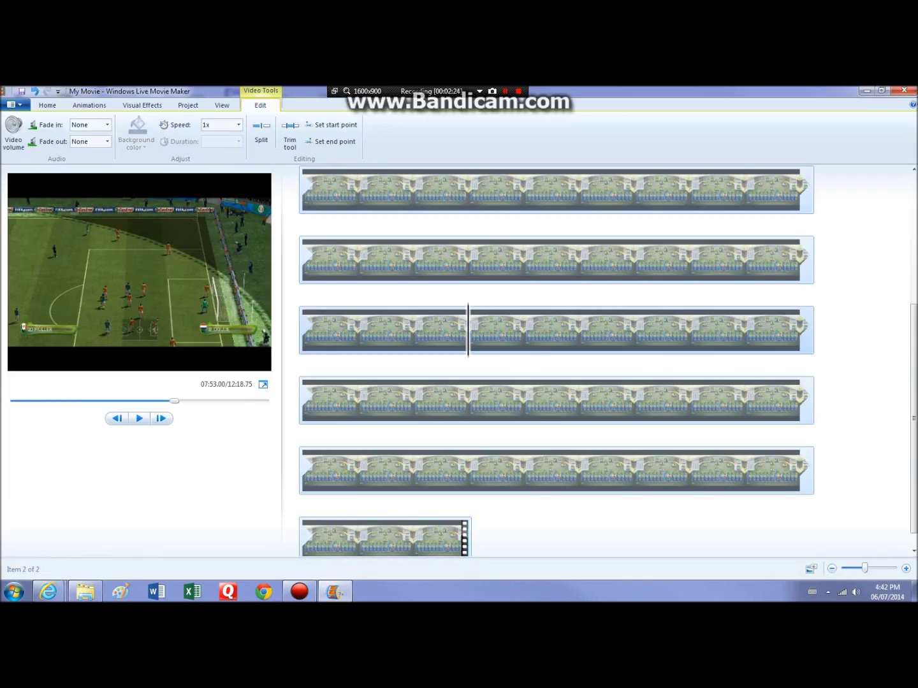
click(262, 133)
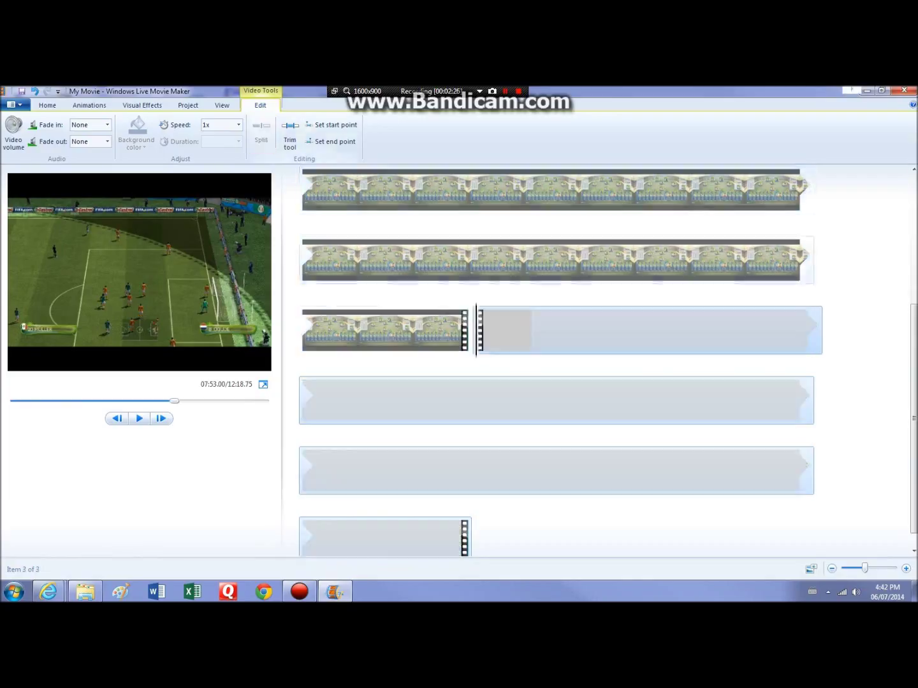
click(698, 330)
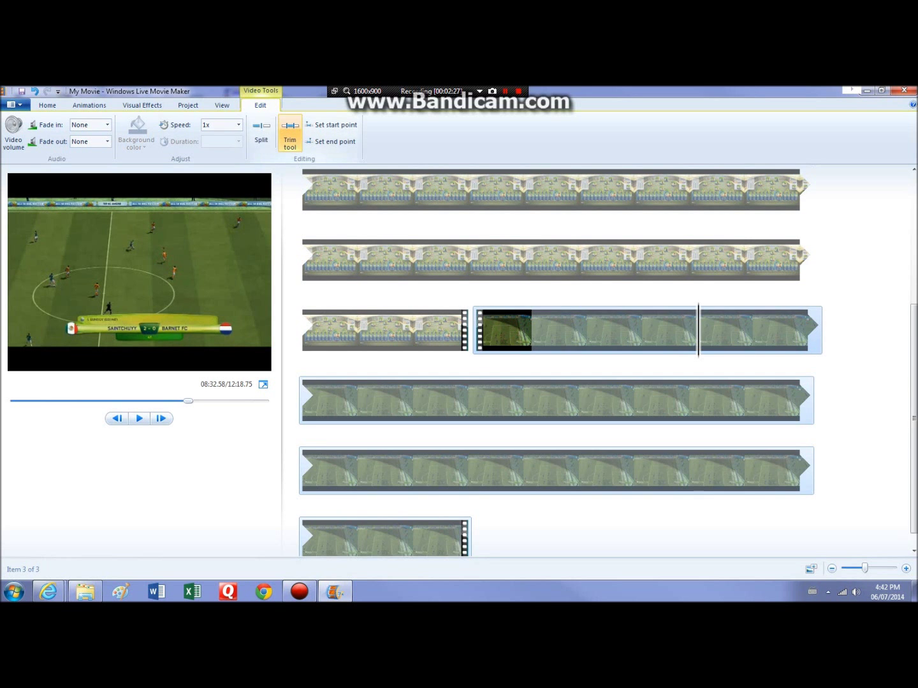
click(261, 132)
- Remove the long unwanted piece, the opening piece and the trailing piece, keeping the 39.58-second clip
click(578, 388)
right_click(595, 403)
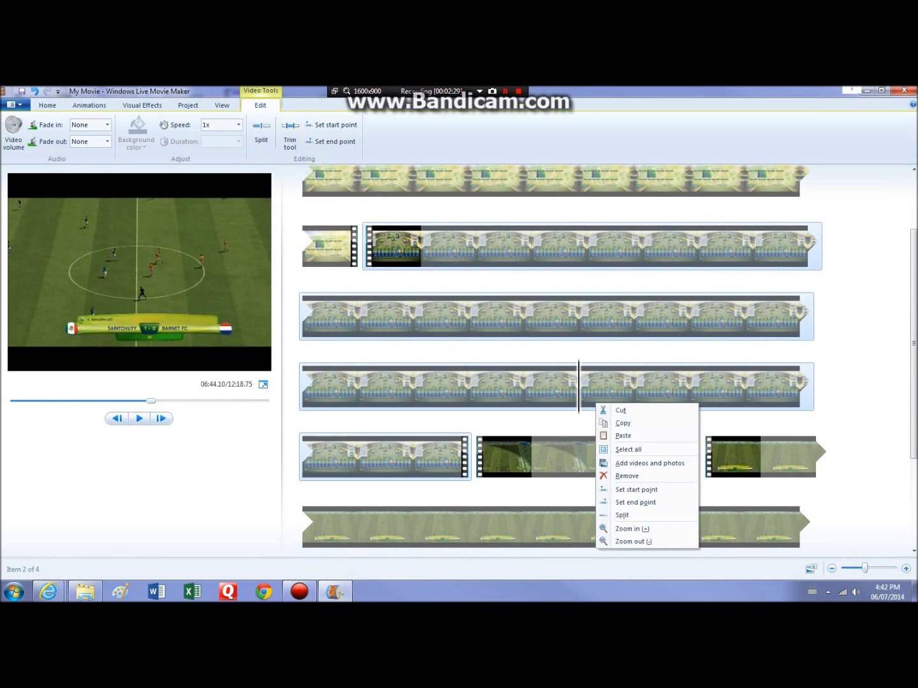
click(626, 476)
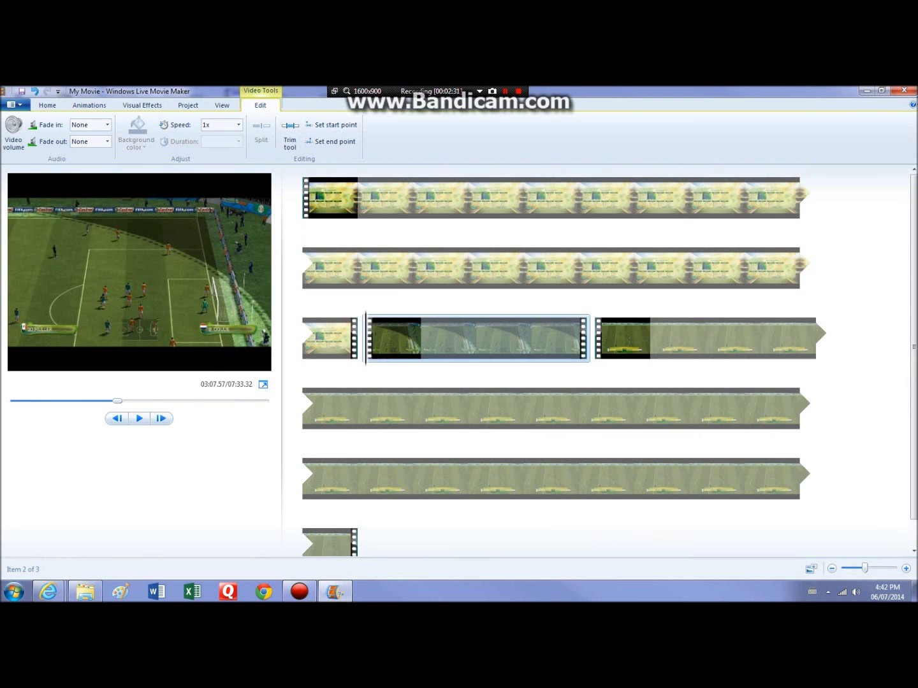
click(469, 269)
right_click(477, 284)
click(506, 356)
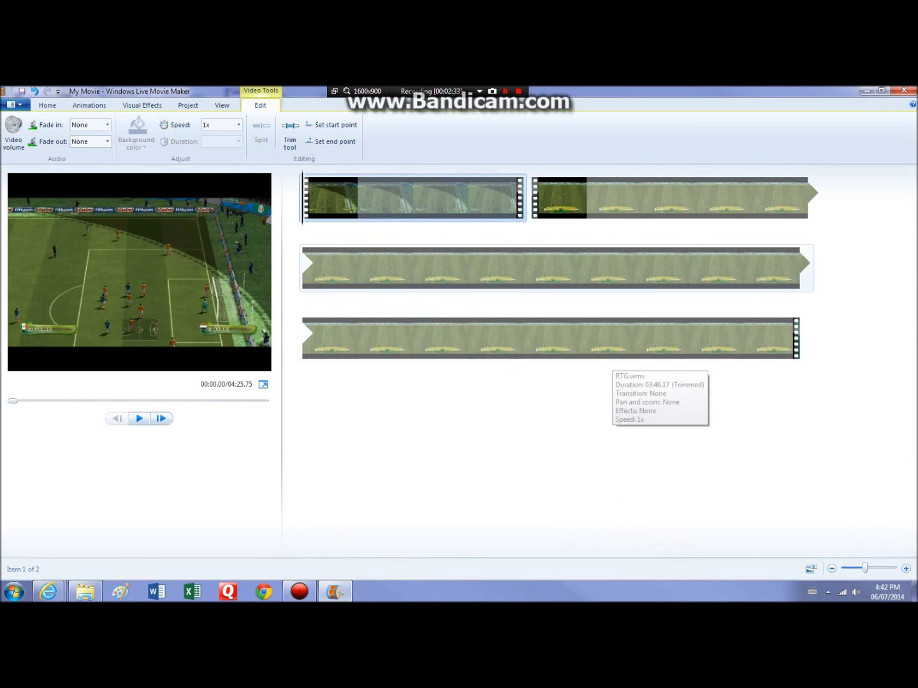
click(532, 197)
right_click(573, 206)
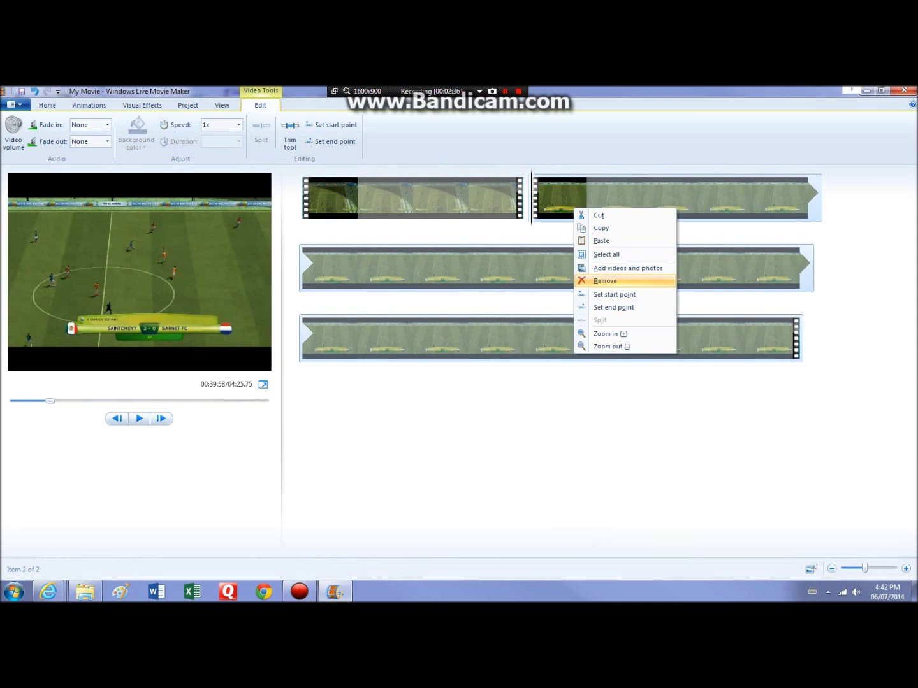
click(603, 280)
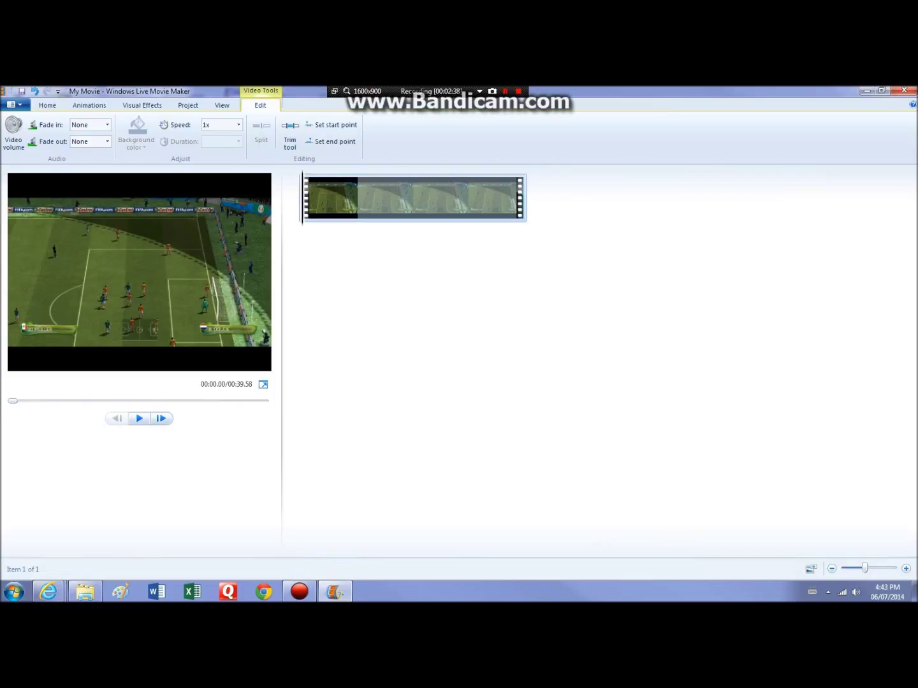